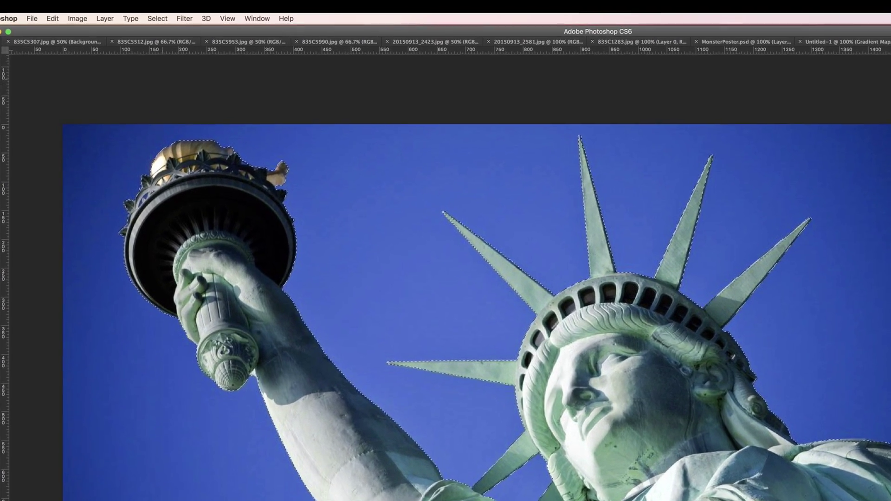
Contract the statue selection by 2 px
left_click(158, 18)
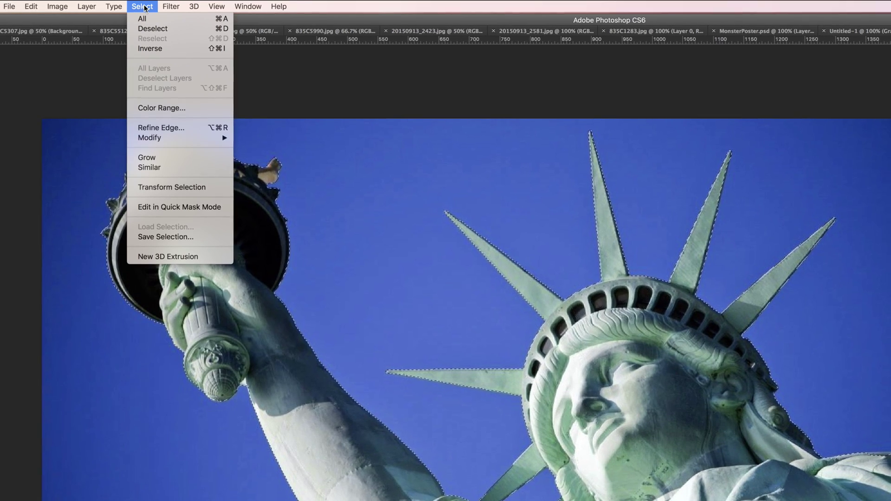
mouse_move(170, 135)
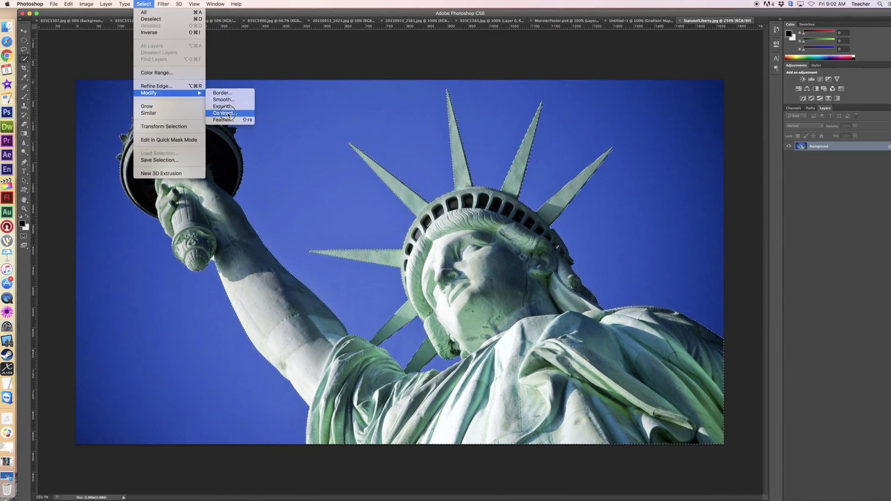
left_click(230, 117)
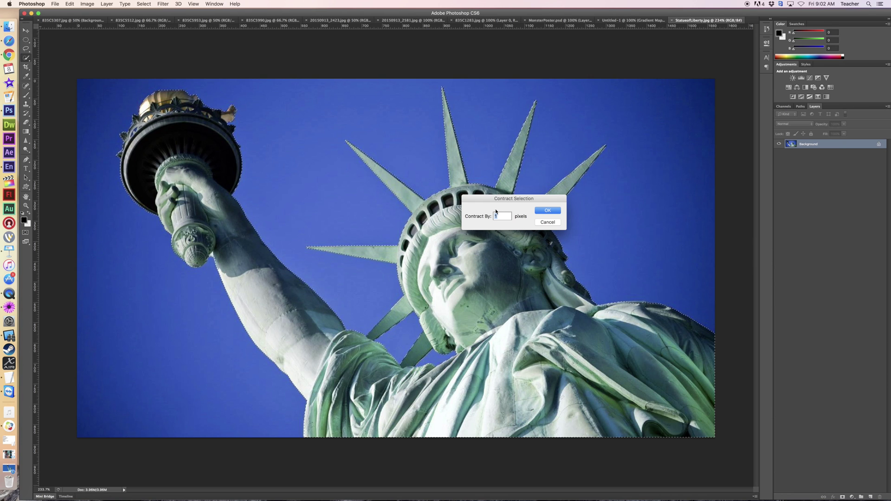
type("2")
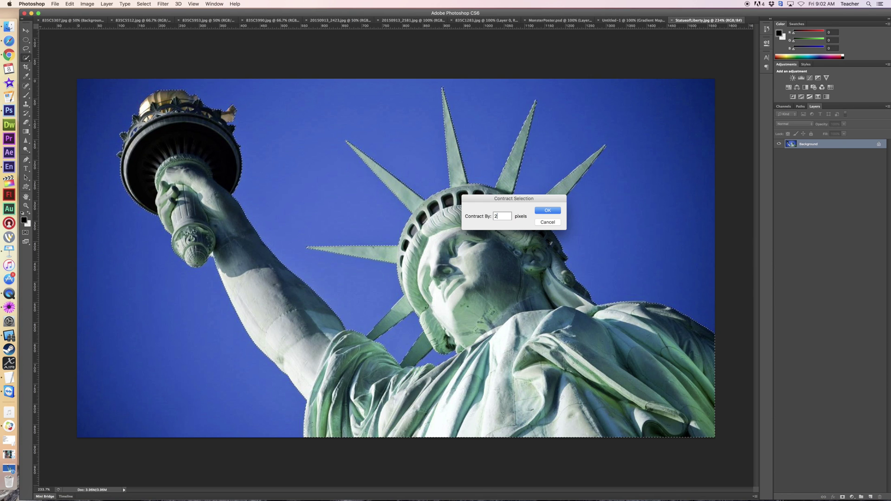
left_click(553, 212)
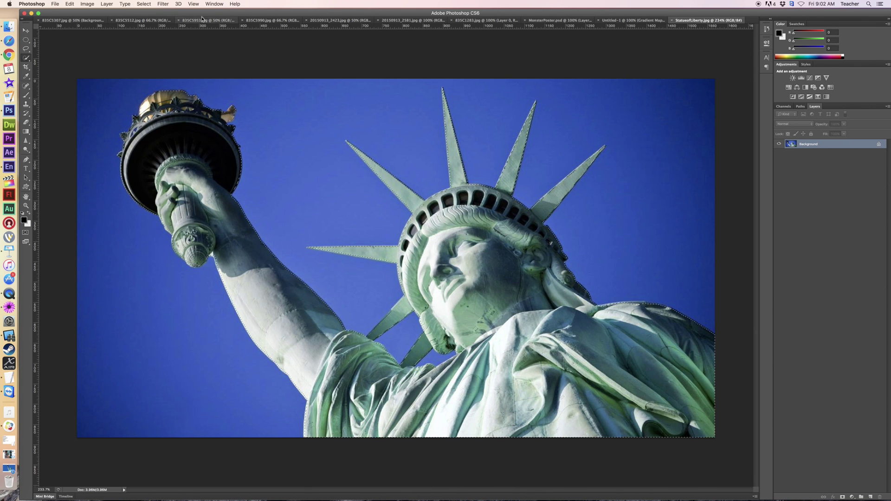
Expand the statue selection by 1 px to nudge its edge outward
left_click(143, 4)
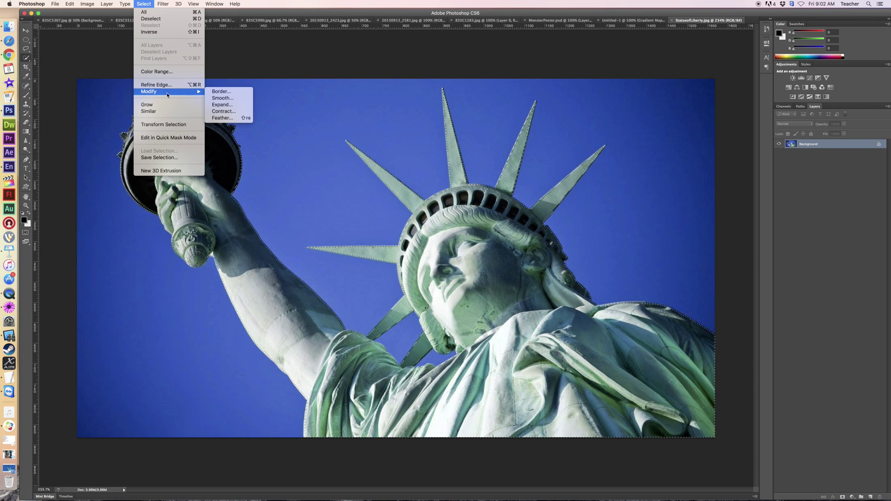
left_click(228, 105)
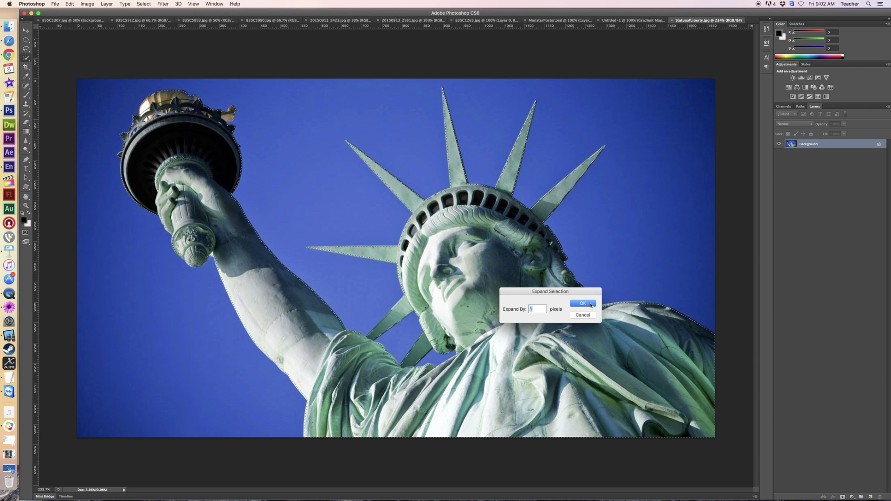
left_click(590, 305)
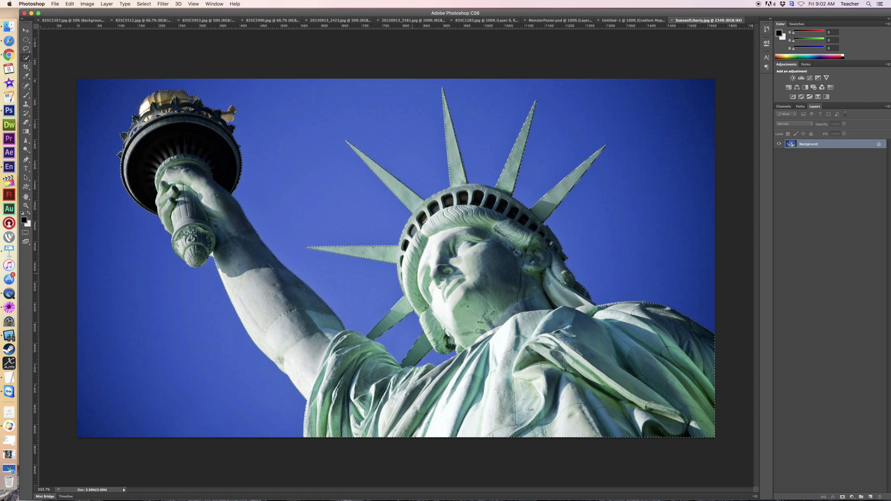
Convert the locked Background layer into an editable Layer 0
scroll(377, 255, "down", 10)
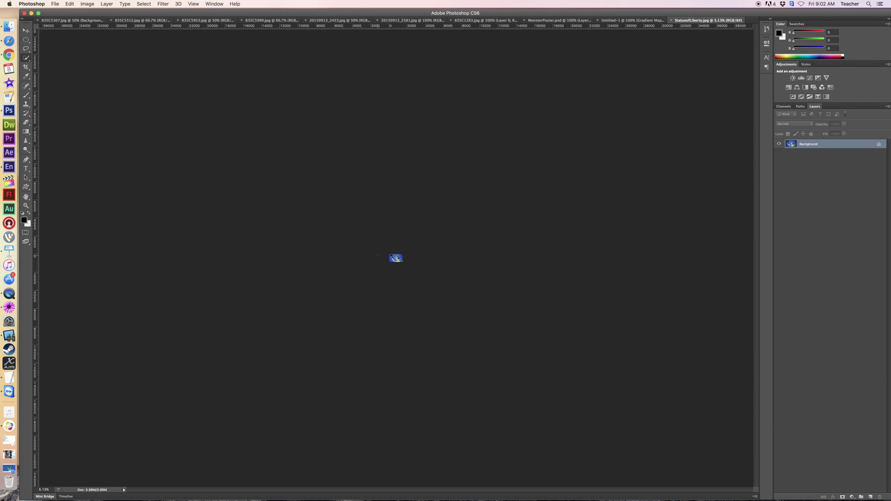
scroll(393, 258, "up", 10)
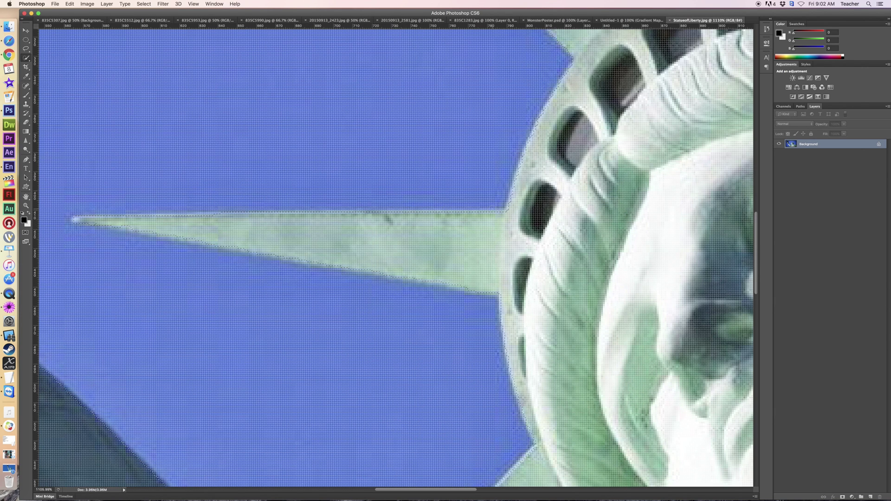
scroll(358, 216, "down", 12)
scroll(358, 217, "up", 5)
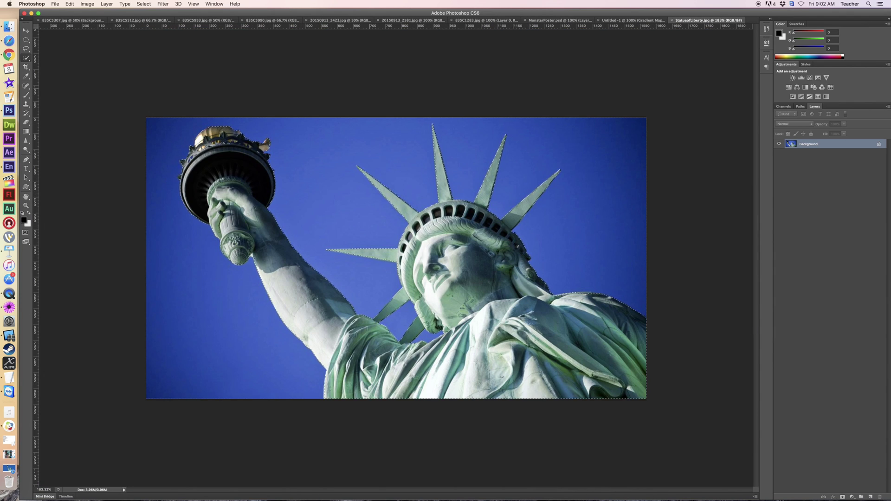
double_click(856, 144)
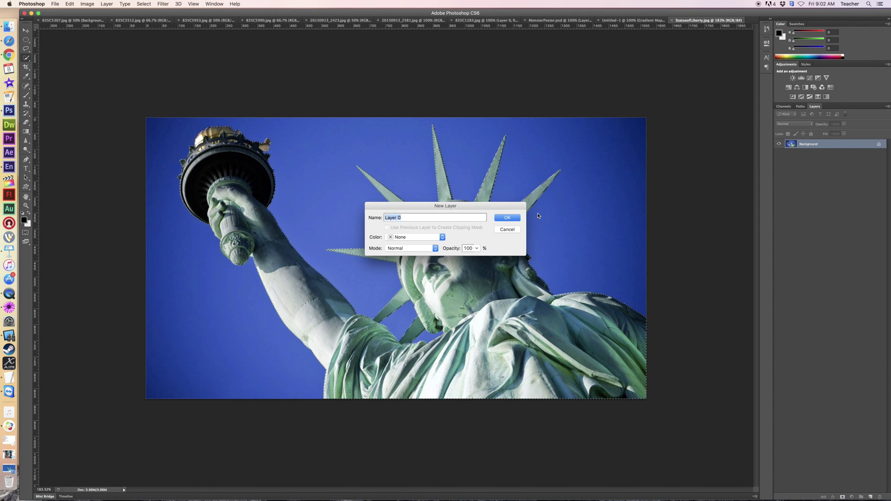
key("Return")
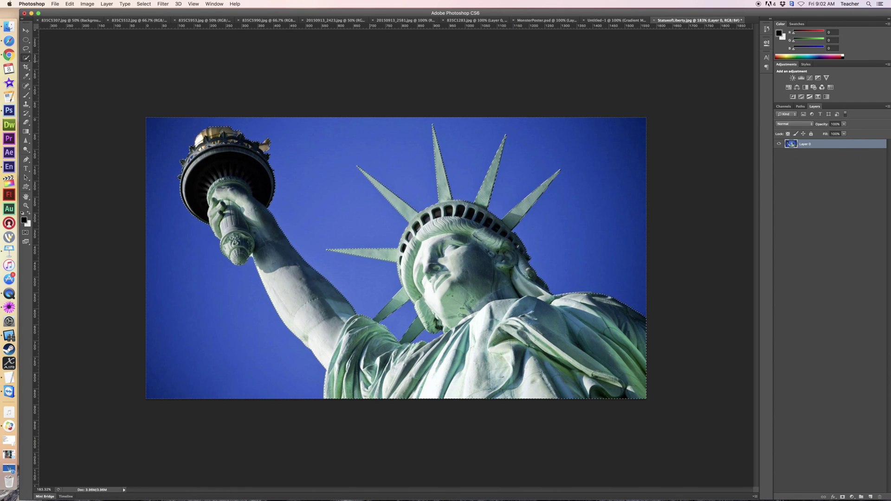
Invert the selection onto the sky and delete it
left_click(144, 3)
left_click(154, 33)
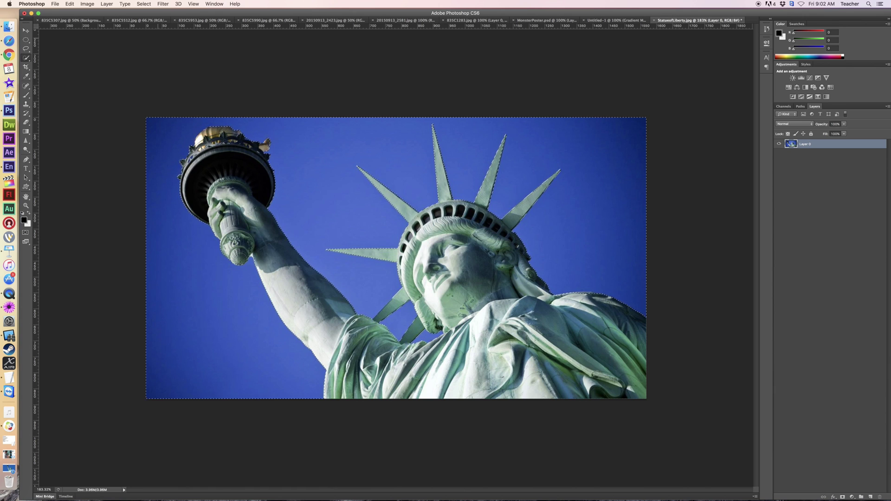
key("Delete")
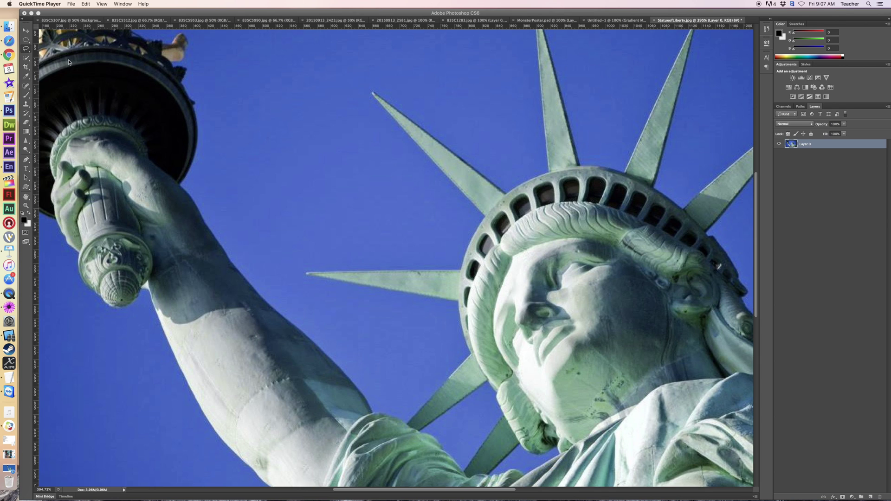
Switch to the Polygonal Lasso Tool from the Lasso tool flyout
left_click(26, 50)
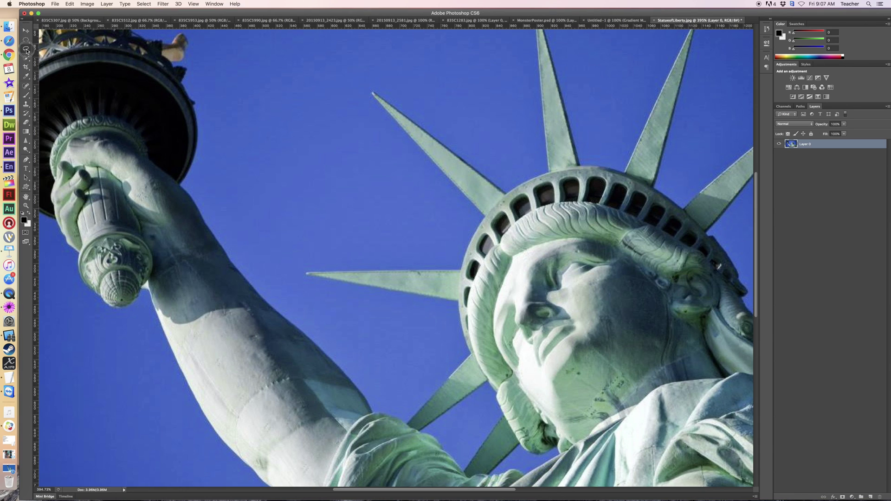
left_click(27, 49)
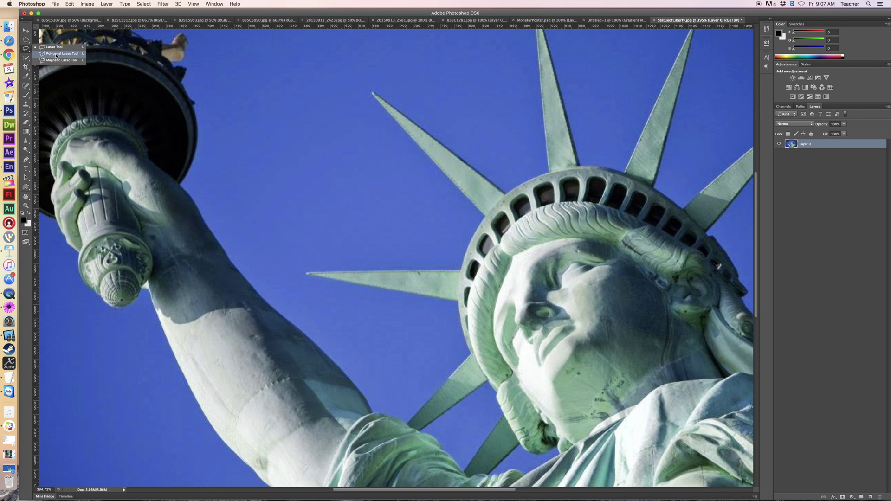
left_click(57, 56)
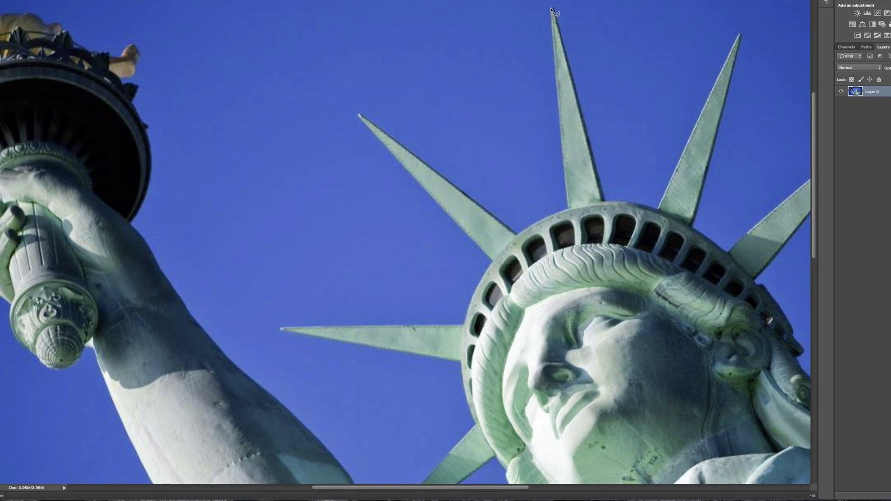
Trace a polygonal outline from the crown spike tip to the arm edge, then delete that sky
left_click(552, 13)
left_click(361, 41)
left_click(230, 150)
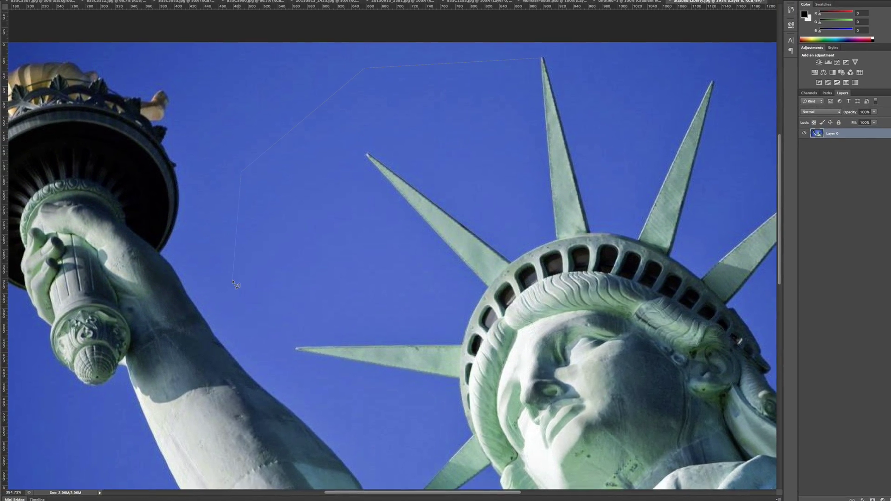
left_click(227, 297)
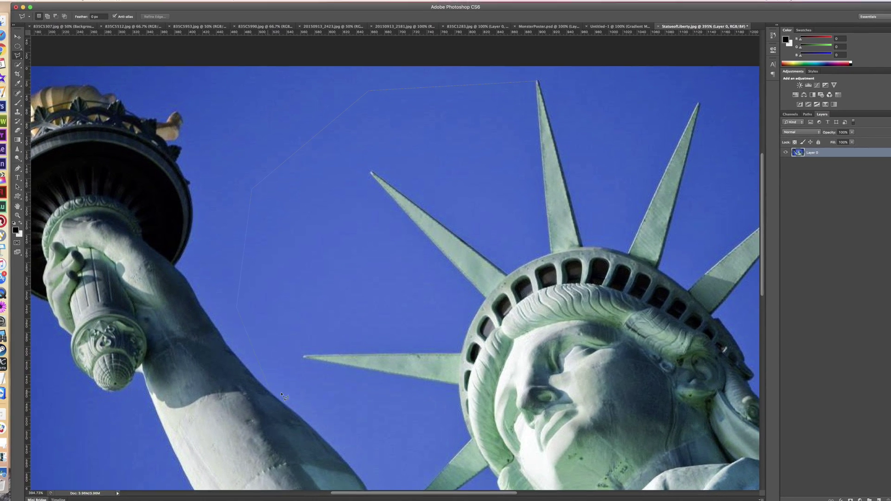
left_click(283, 398)
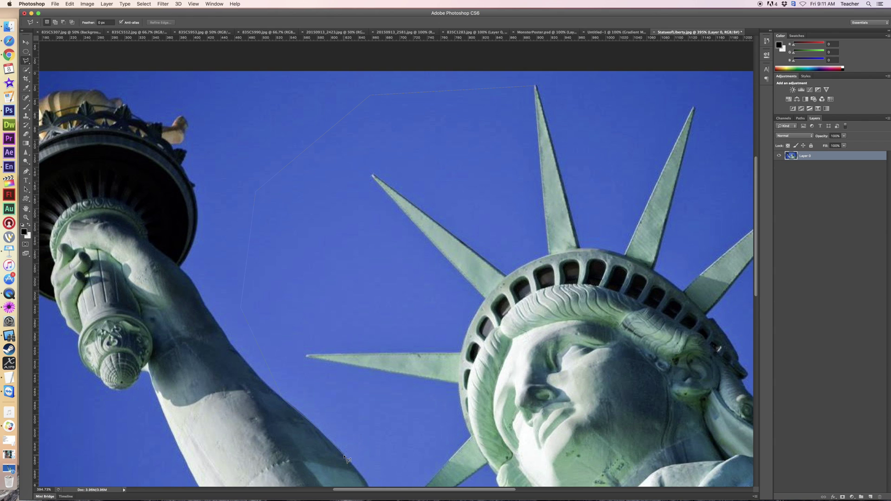
scroll(345, 458, "down", 3)
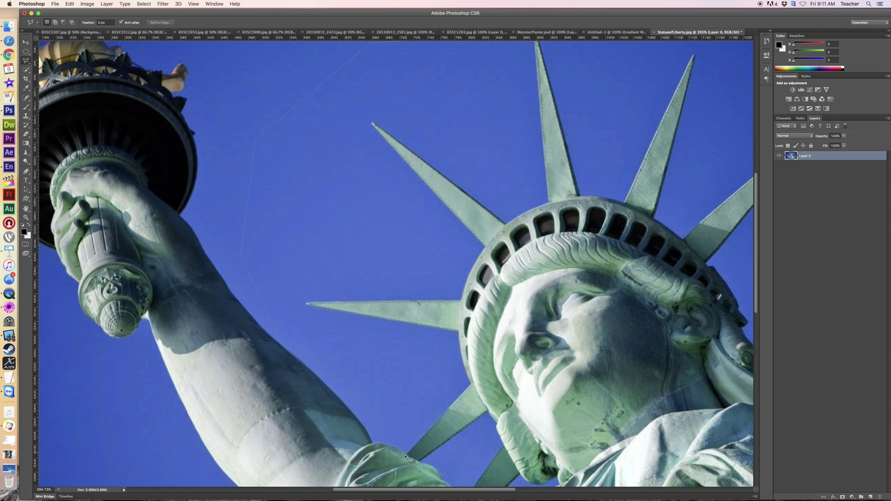
left_click(408, 457)
key("Delete")
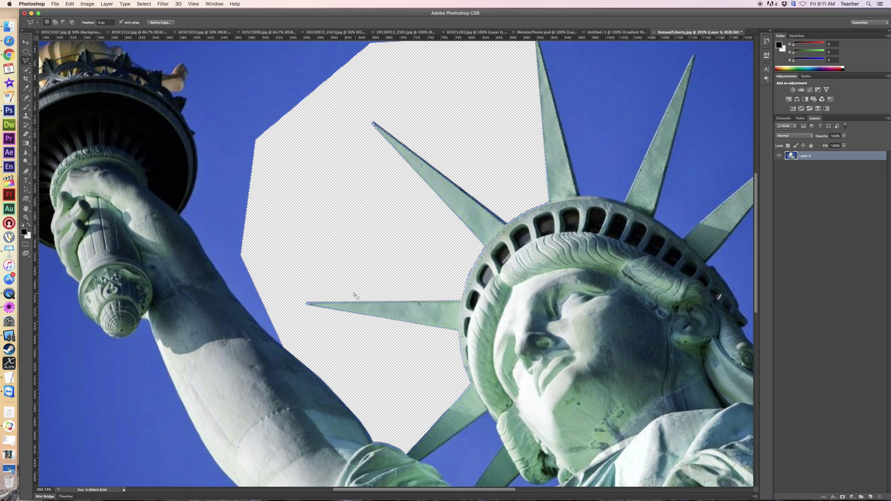
Deselect through the canvas context menu and scroll right to view the remaining sky
right_click(492, 156)
left_click(495, 157)
scroll(589, 177, "right", 10)
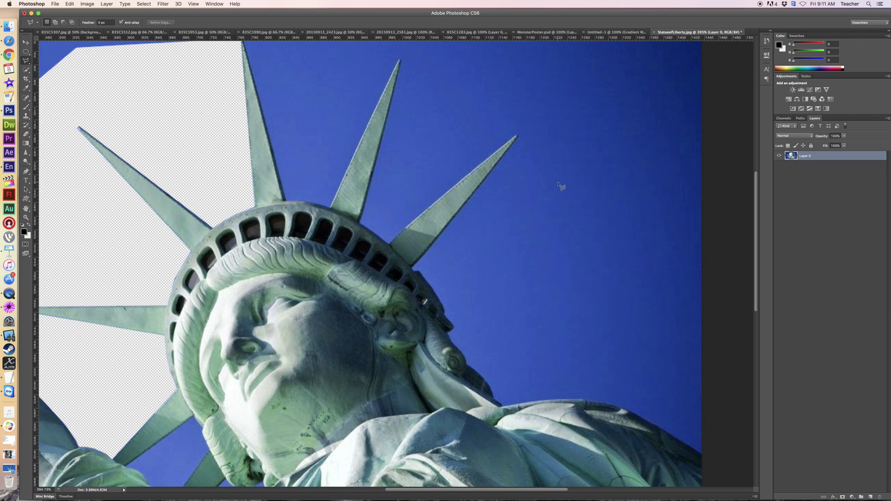